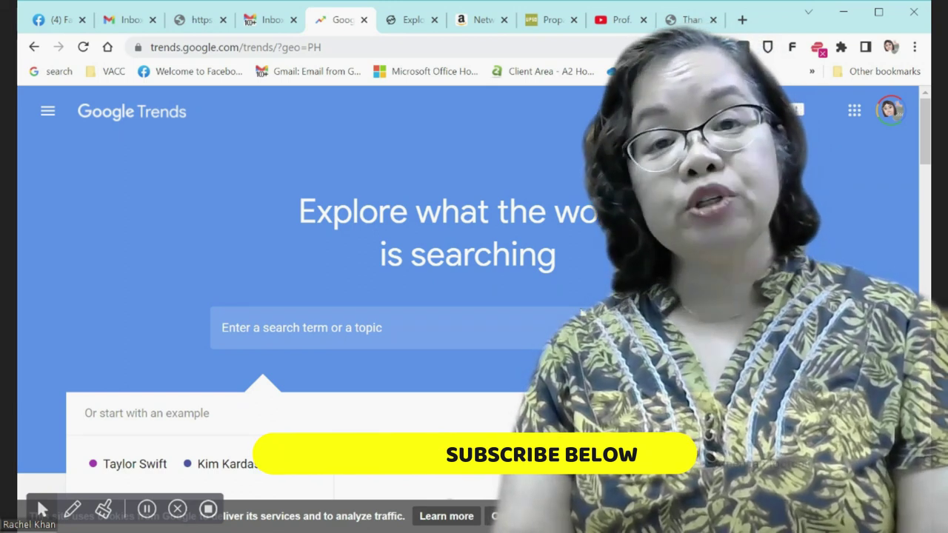
- Search 'Leni Robredo', pick the Vice President of the Philippines topic, and limit to past 7 days
{"action": "left_click", "coordinate": [222, 328]}
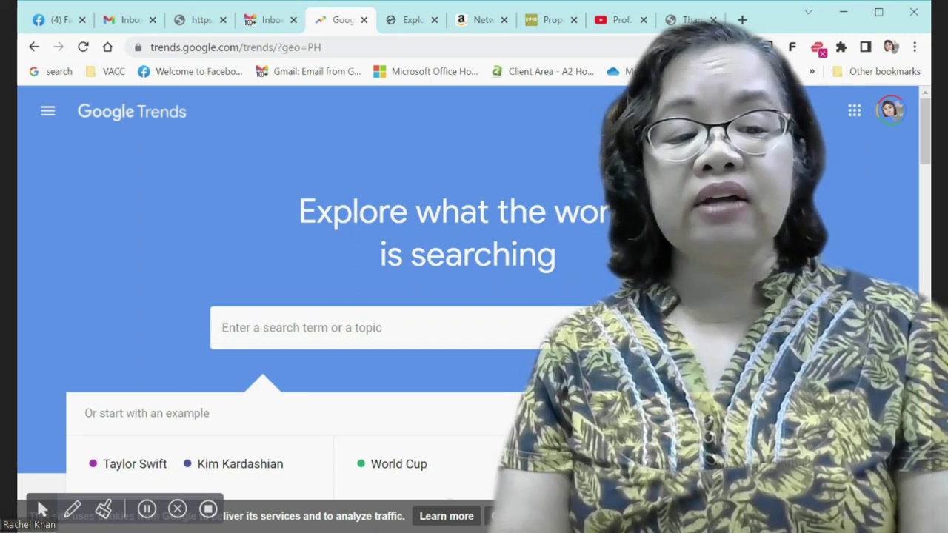
{"action": "type", "text": "Leni"}
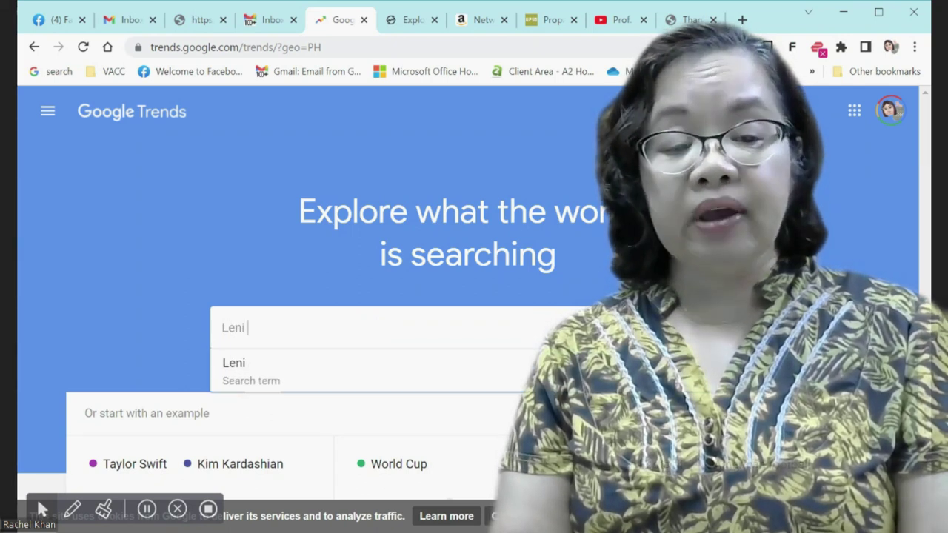
{"action": "type", "text": " Robredo"}
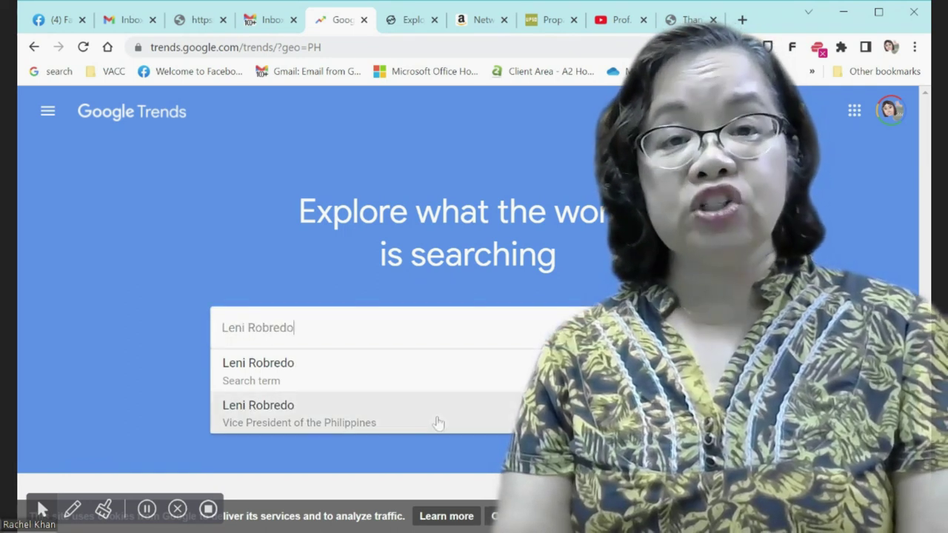
{"action": "left_click", "coordinate": [436, 422]}
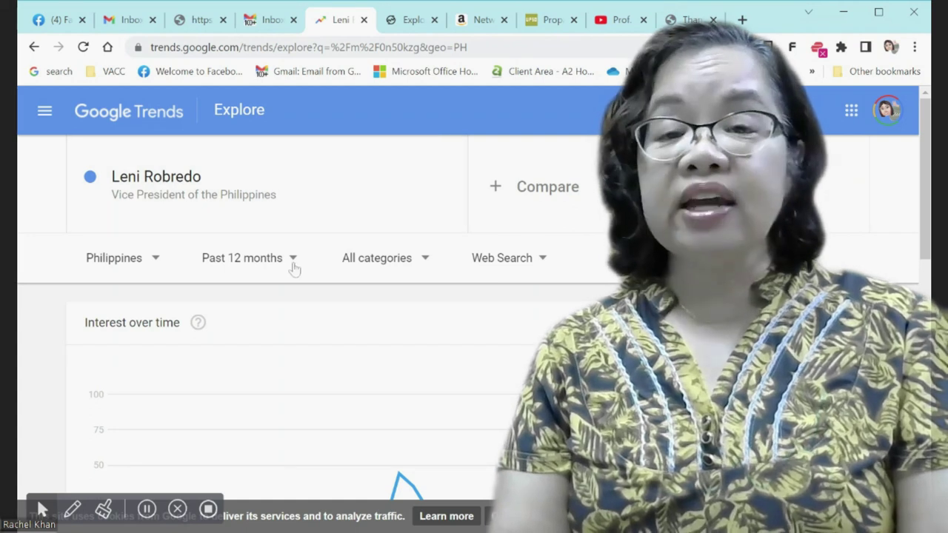
{"action": "left_click", "coordinate": [293, 265]}
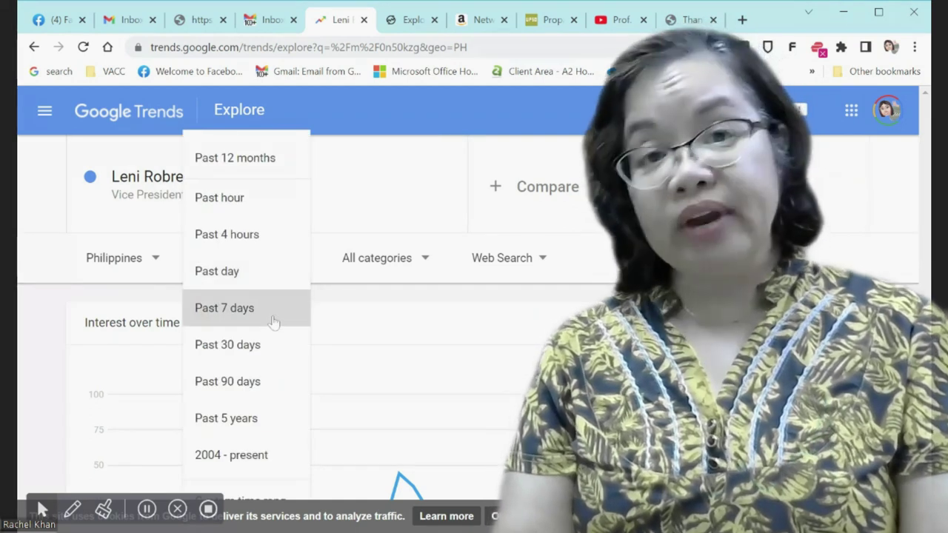
{"action": "left_click", "coordinate": [272, 320]}
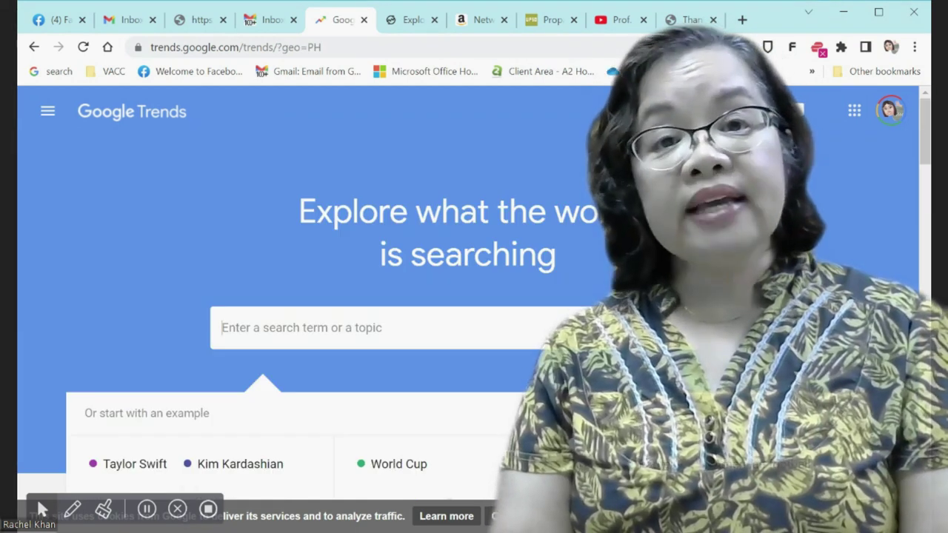
- Search 'Leni Robredo' again and reselect the Vice President of the Philippines topic
{"action": "type", "text": "Leni R"}
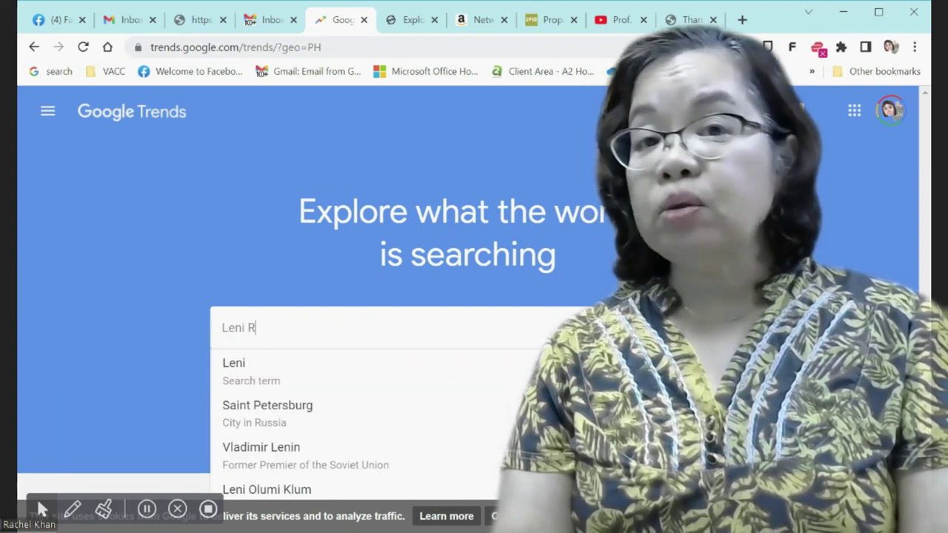
{"action": "type", "text": "obredo"}
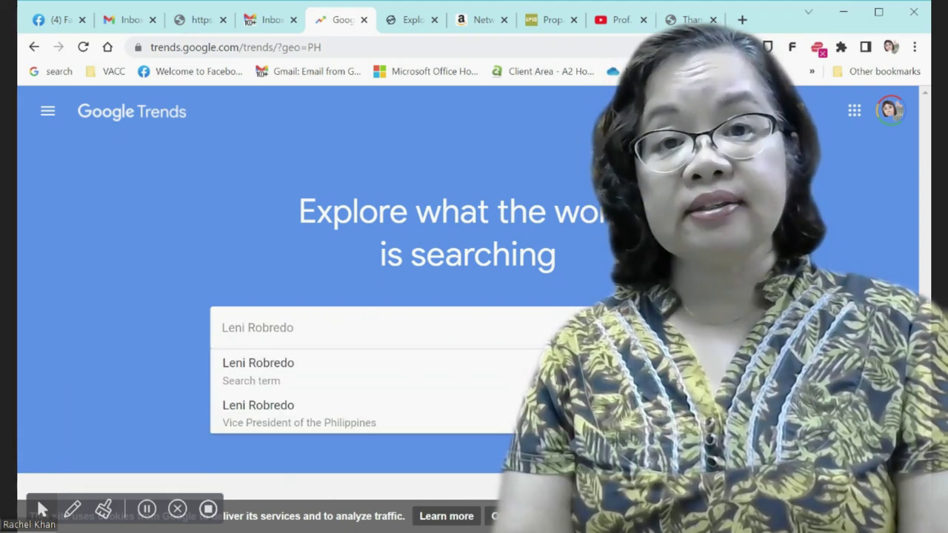
{"action": "left_click", "coordinate": [438, 421]}
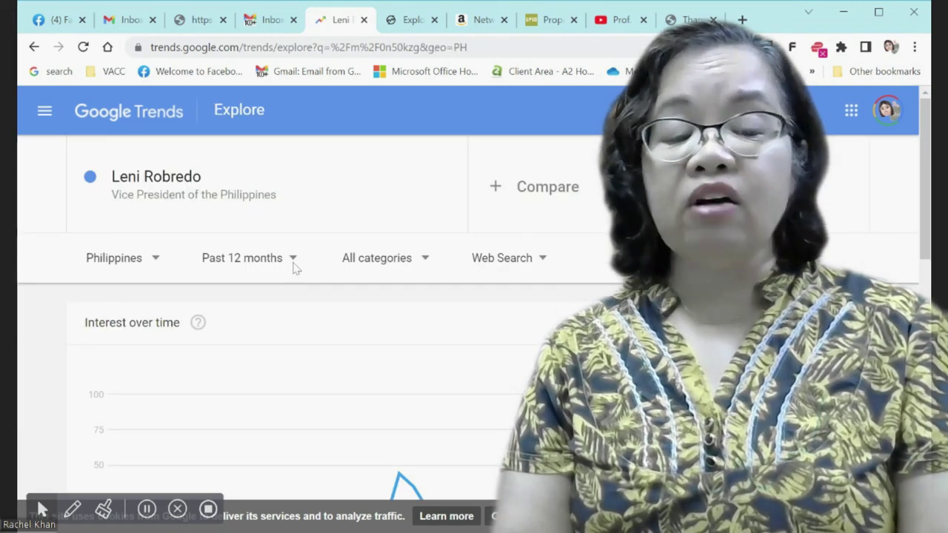
{"action": "left_click", "coordinate": [294, 265]}
- Cycle the time range through past 7 days and past 30 days, settling on past day
{"action": "left_click", "coordinate": [273, 324]}
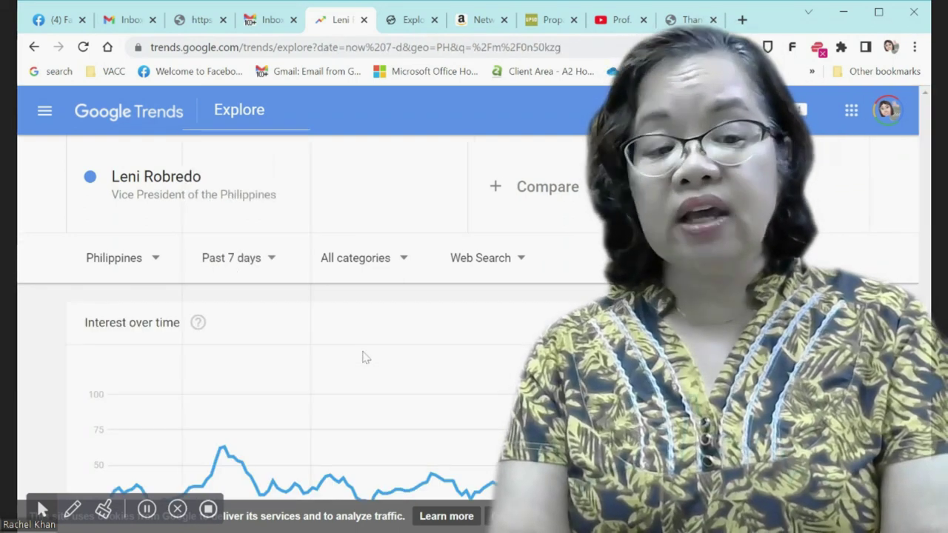
{"action": "left_click", "coordinate": [237, 258]}
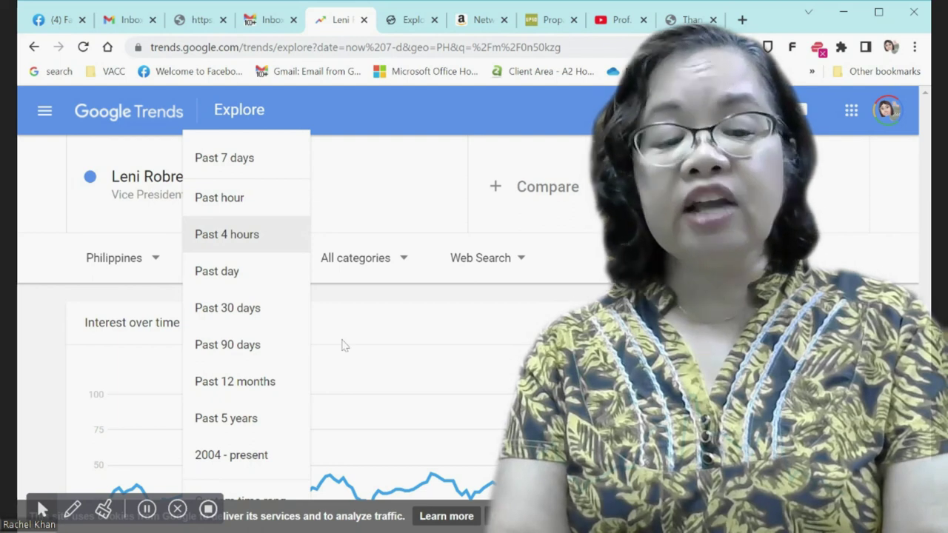
{"action": "left_click", "coordinate": [278, 314]}
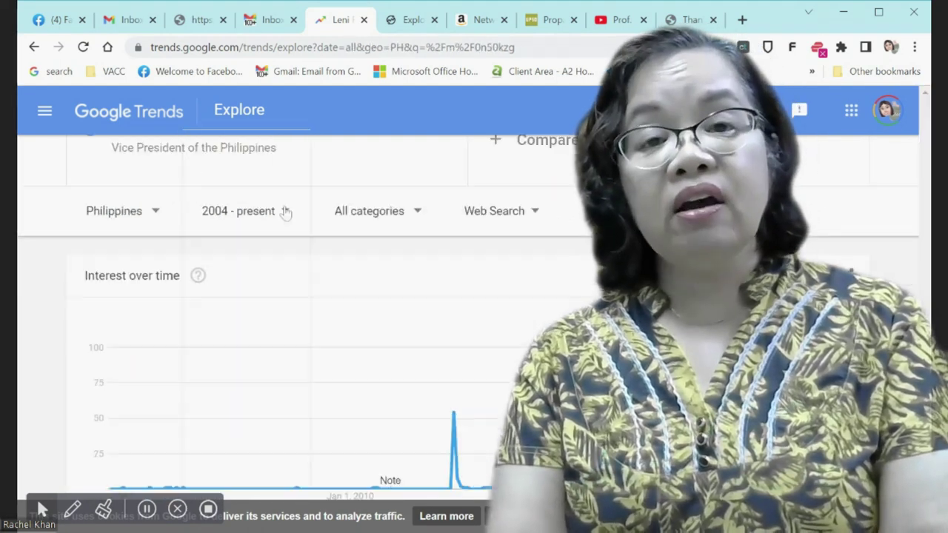
{"action": "left_click", "coordinate": [284, 212]}
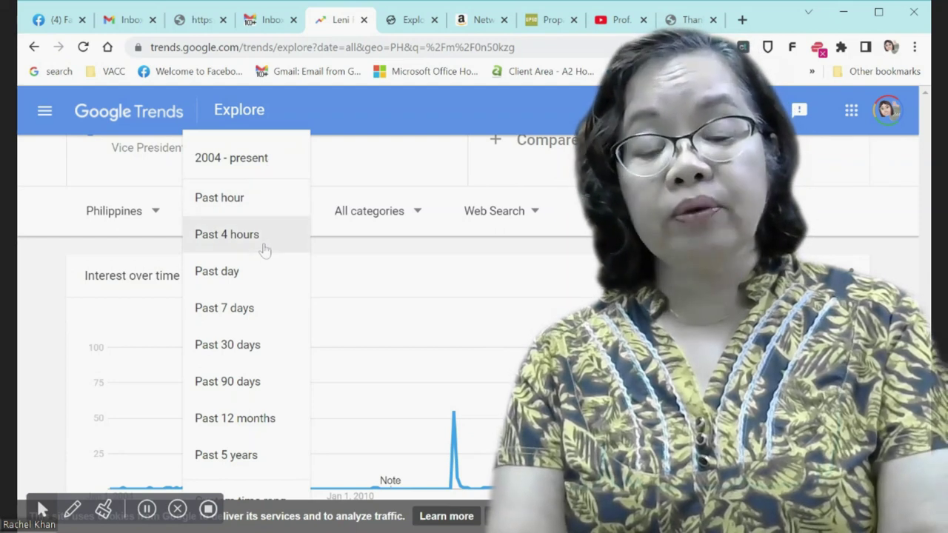
{"action": "left_click", "coordinate": [262, 284]}
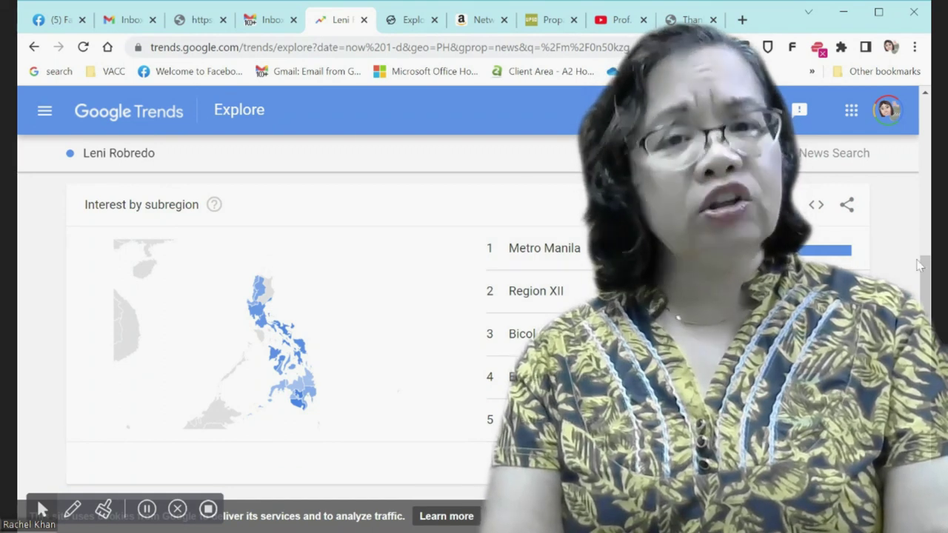
{"action": "left_click", "coordinate": [846, 463]}
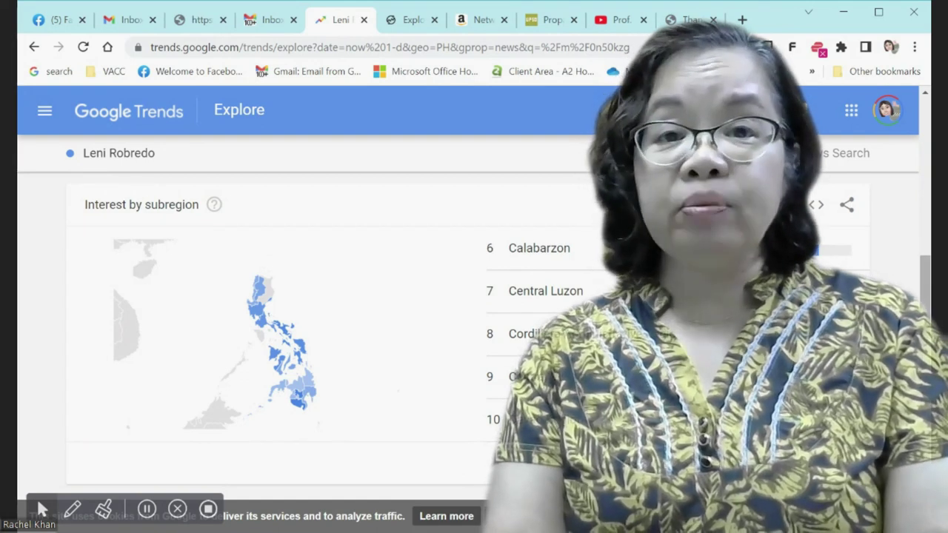
{"action": "scroll", "coordinate": [296, 333], "scroll_direction": "down", "scroll_amount": 2}
{"action": "scroll", "coordinate": [296, 333], "scroll_direction": "up", "scroll_amount": 1}
{"action": "scroll", "coordinate": [296, 334], "scroll_direction": "down", "scroll_amount": 3}
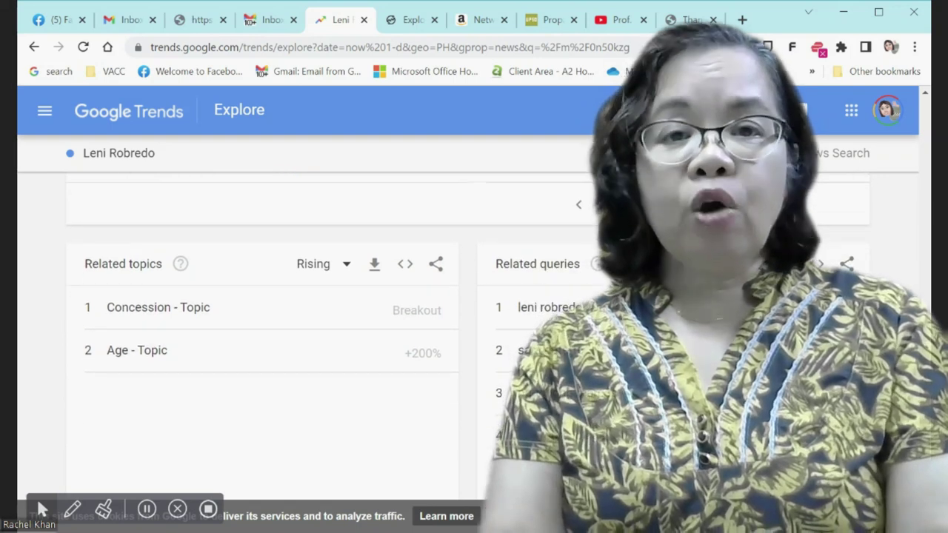
{"action": "scroll", "coordinate": [296, 333], "scroll_direction": "down", "scroll_amount": 1}
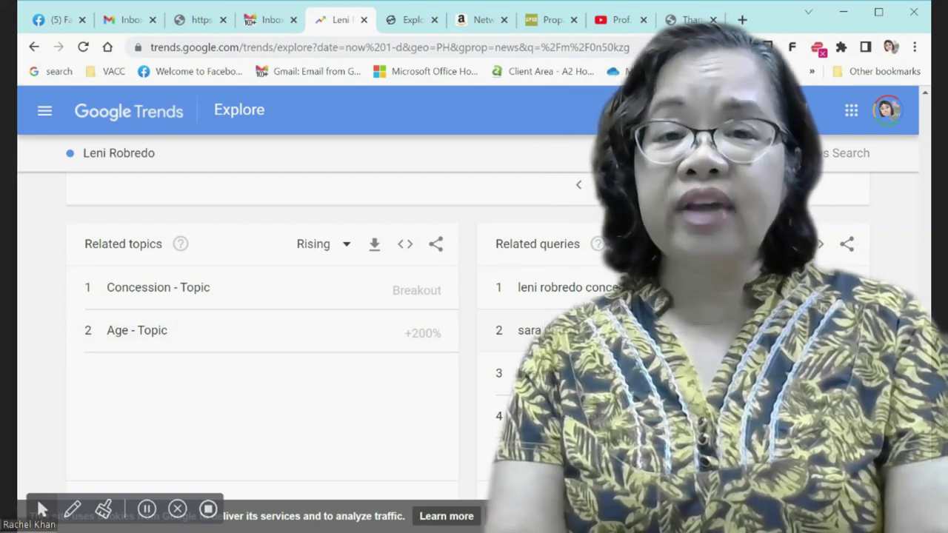
{"action": "scroll", "coordinate": [443, 340], "scroll_direction": "down", "scroll_amount": 1}
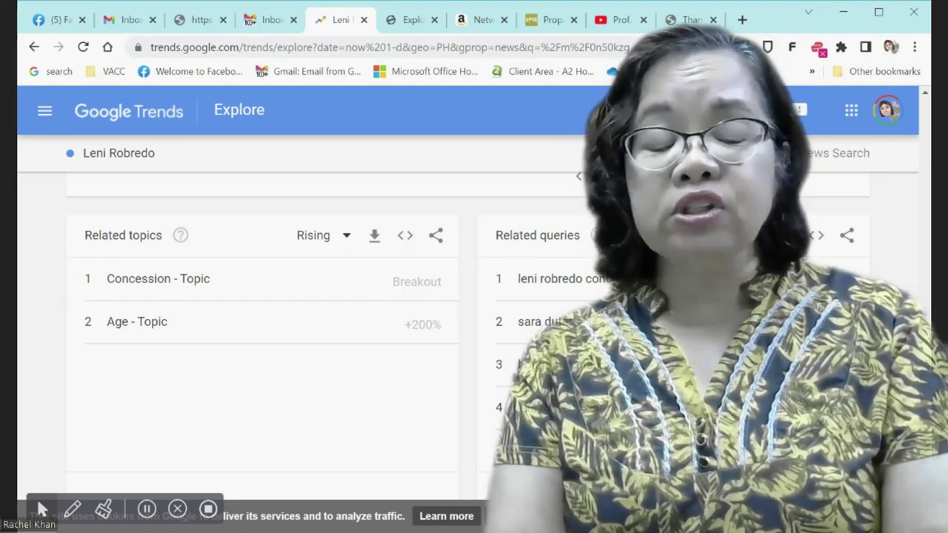
{"action": "scroll", "coordinate": [296, 296], "scroll_direction": "up", "scroll_amount": 1}
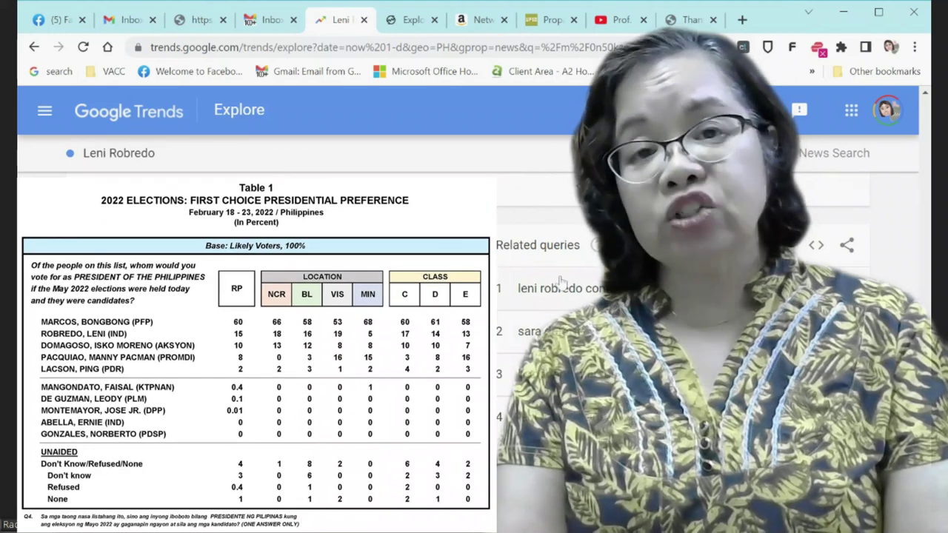
{"action": "scroll", "coordinate": [927, 173], "scroll_direction": "up", "scroll_amount": 10}
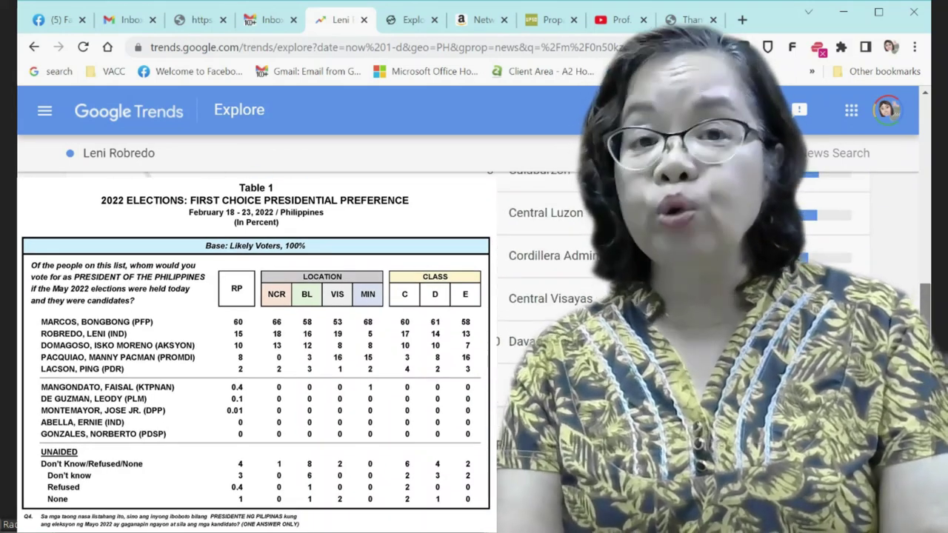
{"action": "scroll", "coordinate": [927, 172], "scroll_direction": "up", "scroll_amount": 3}
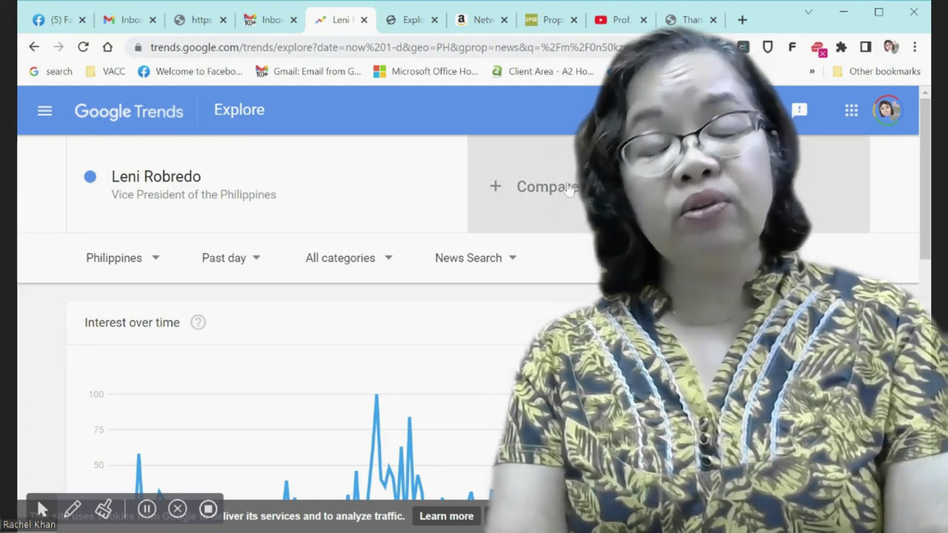
- Add 'Bongbong Marcos' (Former Senator of the Philippines) as the second comparison term and review the chart
{"action": "left_click", "coordinate": [563, 187]}
{"action": "type", "text": "Bong"}
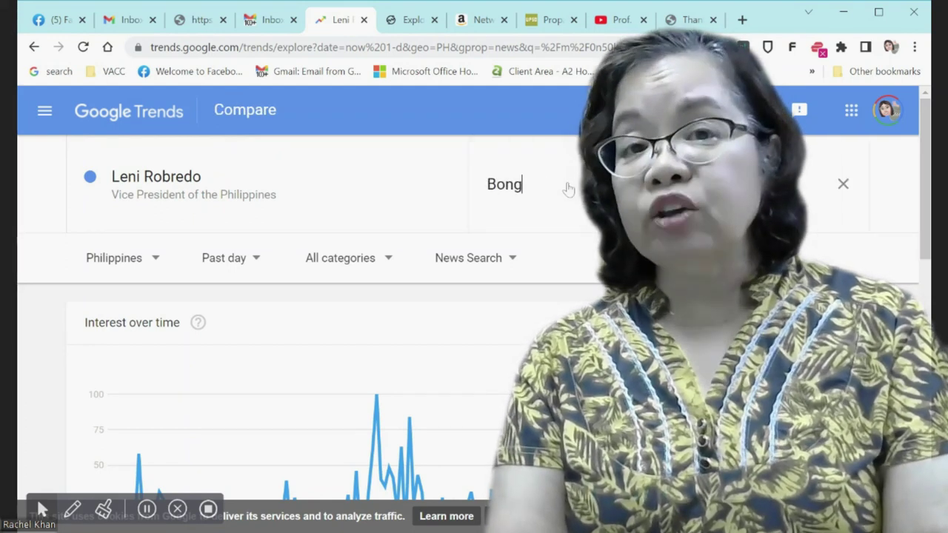
{"action": "type", "text": "bong Ma"}
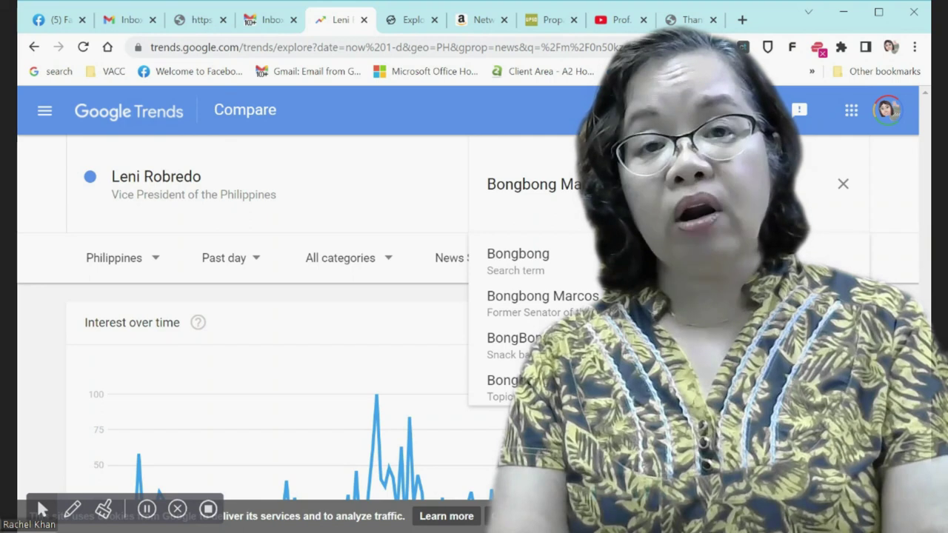
{"action": "type", "text": "rcos"}
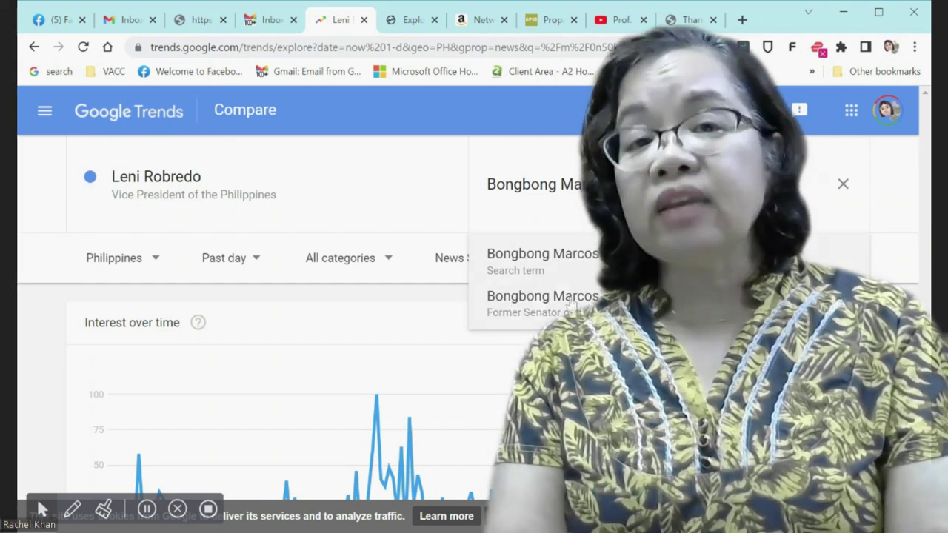
{"action": "left_click", "coordinate": [571, 297]}
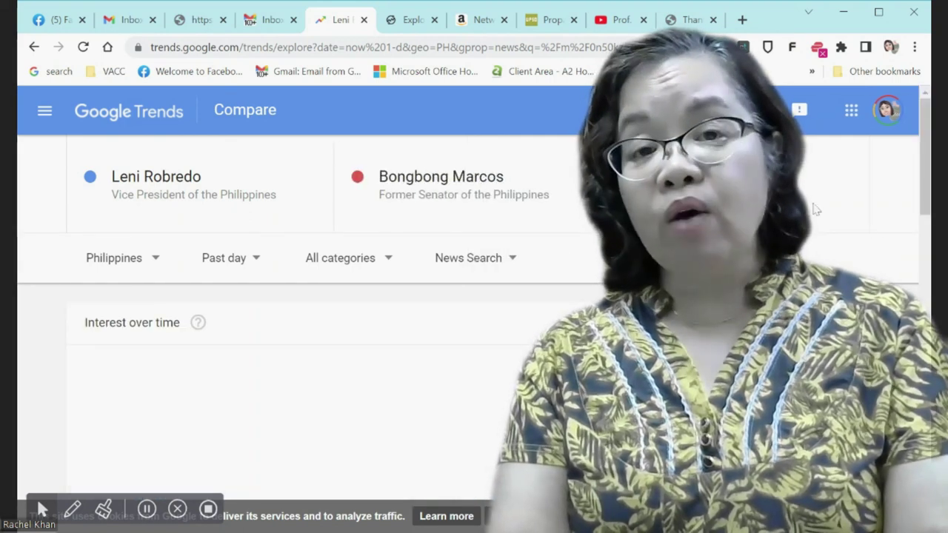
{"action": "scroll", "coordinate": [297, 333], "scroll_direction": "down", "scroll_amount": 2}
{"action": "scroll", "coordinate": [296, 333], "scroll_direction": "up", "scroll_amount": 1}
{"action": "scroll", "coordinate": [296, 334], "scroll_direction": "up", "scroll_amount": 1}
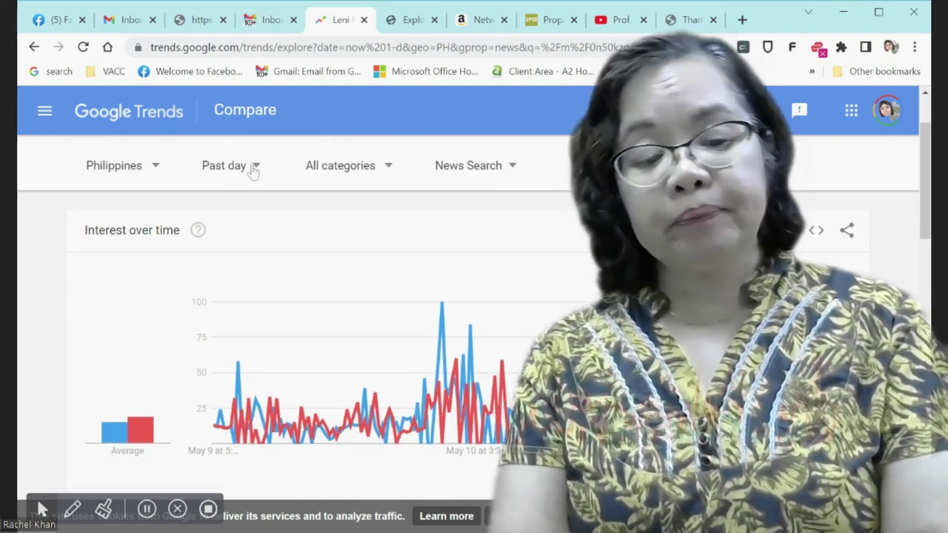
- Change the comparison's time range from past day to past 7 days
{"action": "left_click", "coordinate": [252, 167]}
{"action": "left_click", "coordinate": [256, 273]}
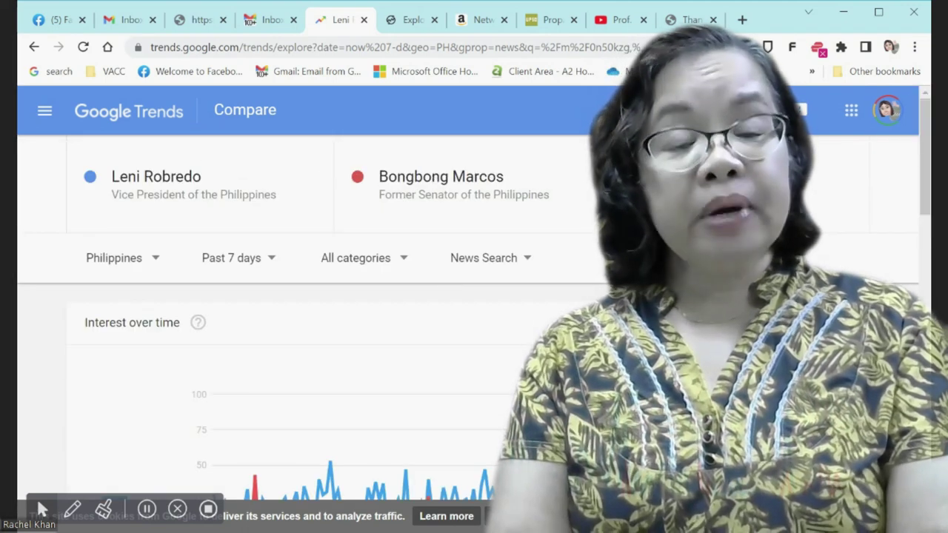
{"action": "scroll", "coordinate": [474, 333], "scroll_direction": "down", "scroll_amount": 2}
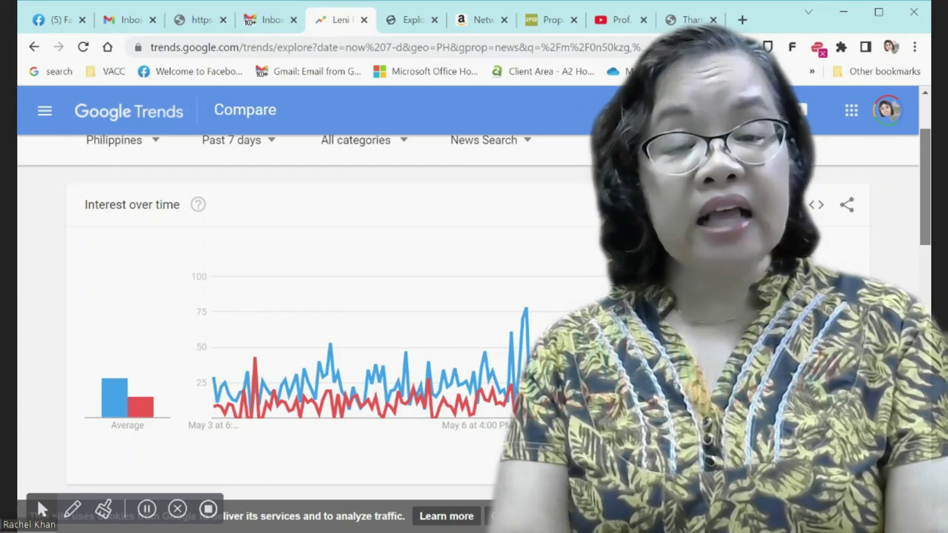
{"action": "scroll", "coordinate": [296, 333], "scroll_direction": "down", "scroll_amount": 1}
{"action": "scroll", "coordinate": [296, 319], "scroll_direction": "down", "scroll_amount": 4}
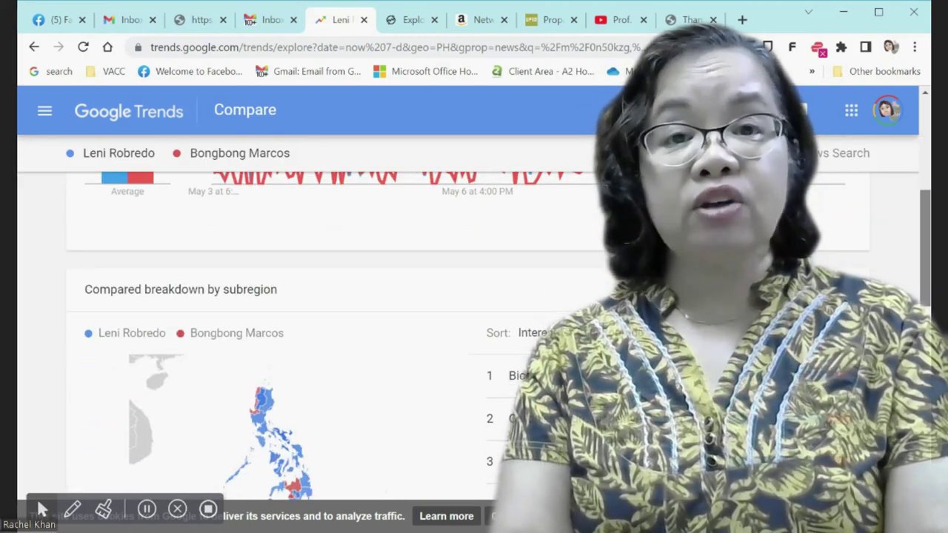
{"action": "scroll", "coordinate": [296, 333], "scroll_direction": "down", "scroll_amount": 1}
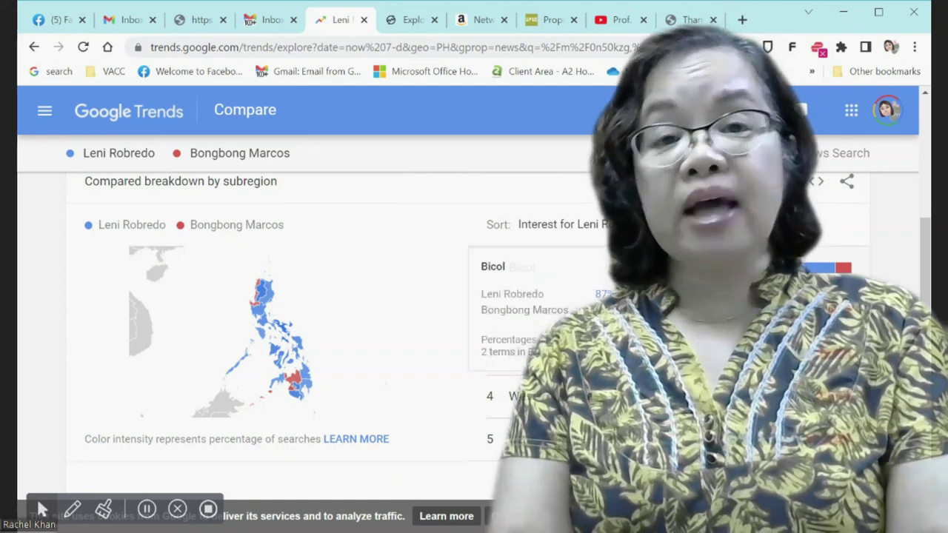
- Scroll to the compared breakdown map and keep its resolution at subregion
{"action": "scroll", "coordinate": [926, 272], "scroll_direction": "down", "scroll_amount": 4}
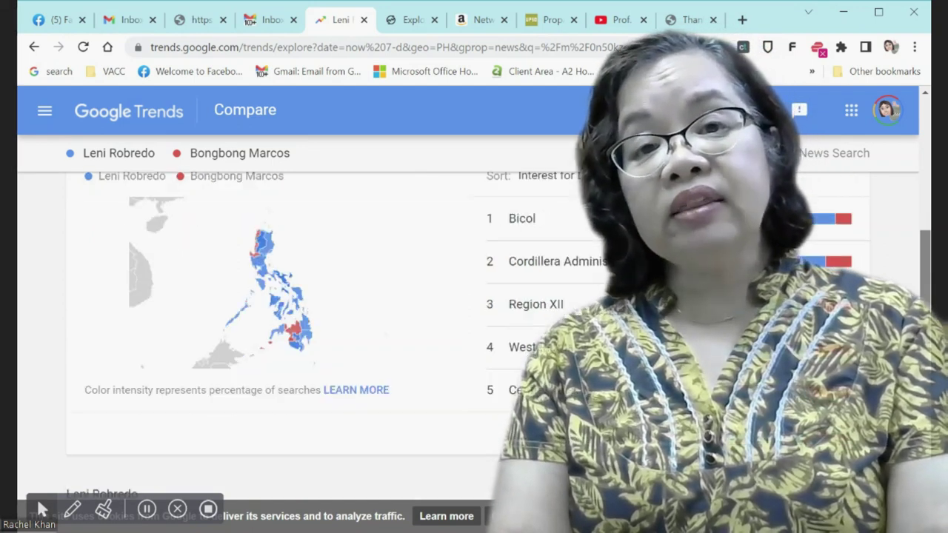
{"action": "scroll", "coordinate": [926, 272], "scroll_direction": "down", "scroll_amount": 1}
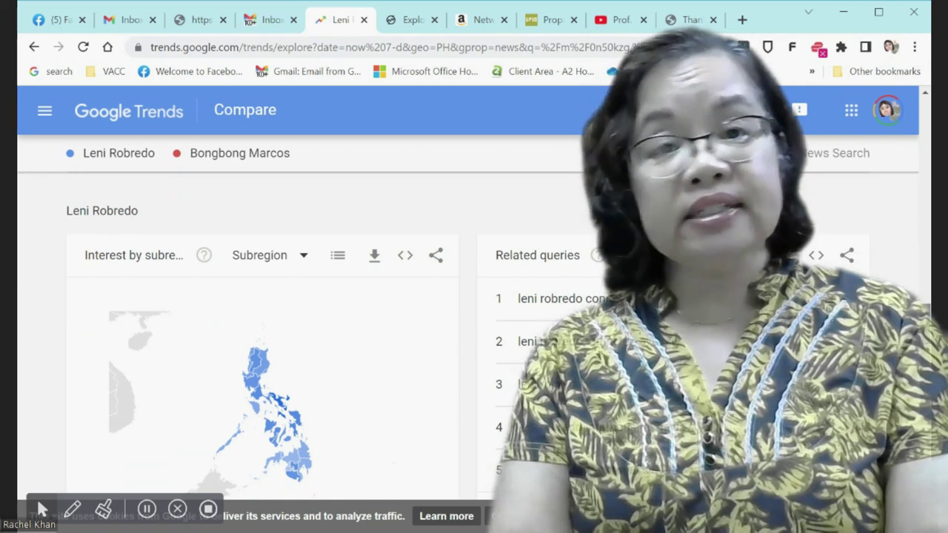
{"action": "scroll", "coordinate": [925, 273], "scroll_direction": "down", "scroll_amount": 1}
{"action": "scroll", "coordinate": [926, 272], "scroll_direction": "down", "scroll_amount": 4}
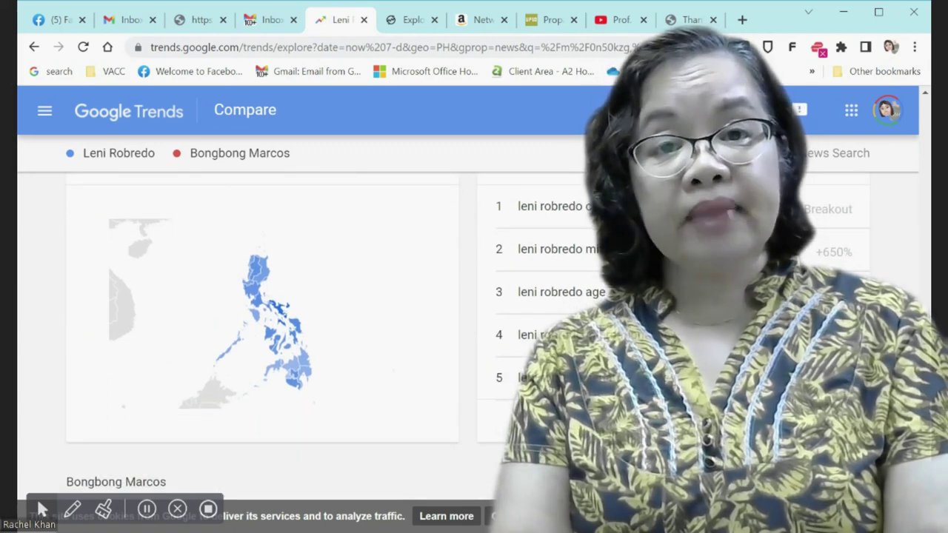
{"action": "scroll", "coordinate": [474, 333], "scroll_direction": "down", "scroll_amount": 5}
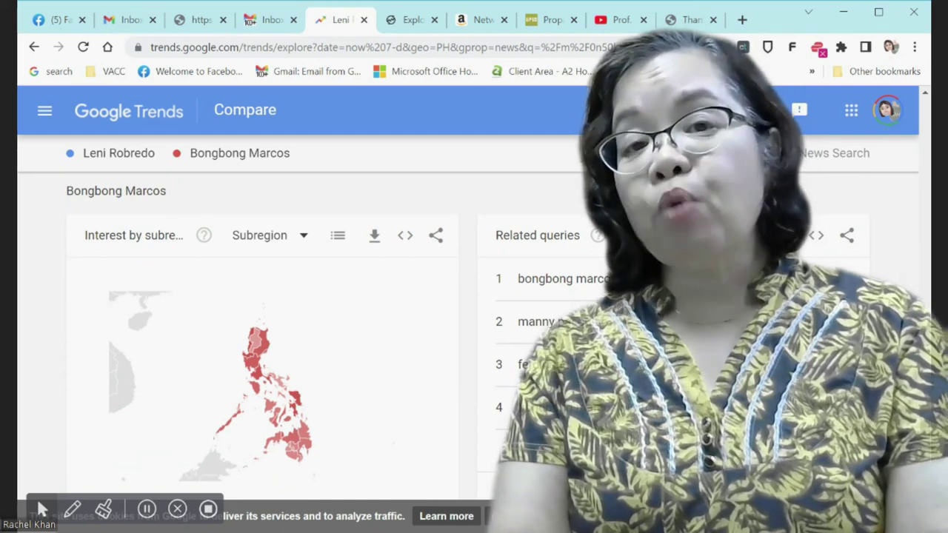
{"action": "left_click", "coordinate": [302, 244]}
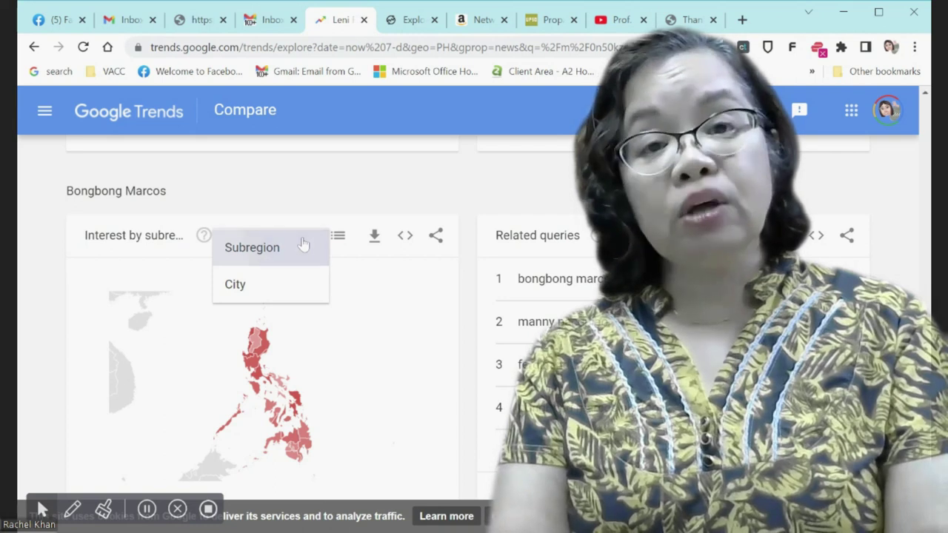
{"action": "left_click", "coordinate": [302, 246]}
{"action": "scroll", "coordinate": [281, 341], "scroll_direction": "up", "scroll_amount": 5}
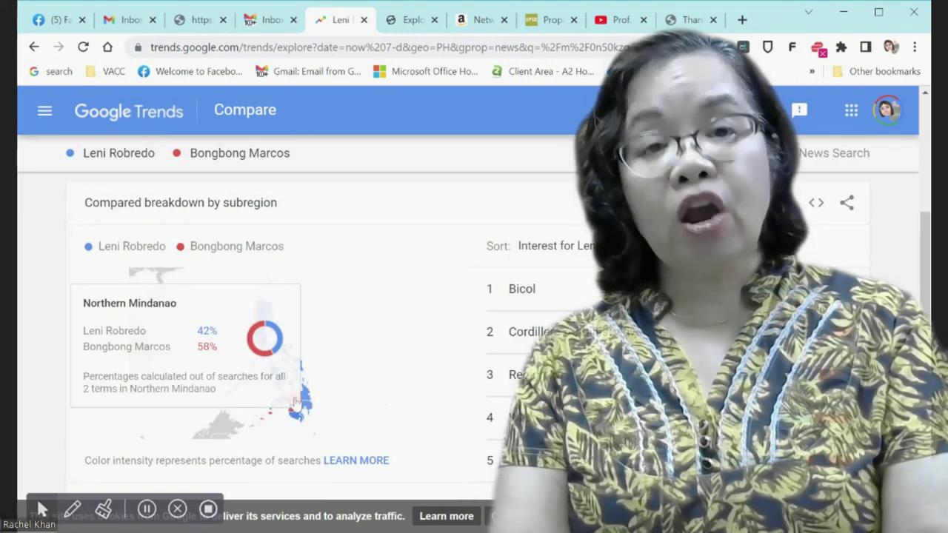
{"action": "mouse_move", "coordinate": [298, 370]}
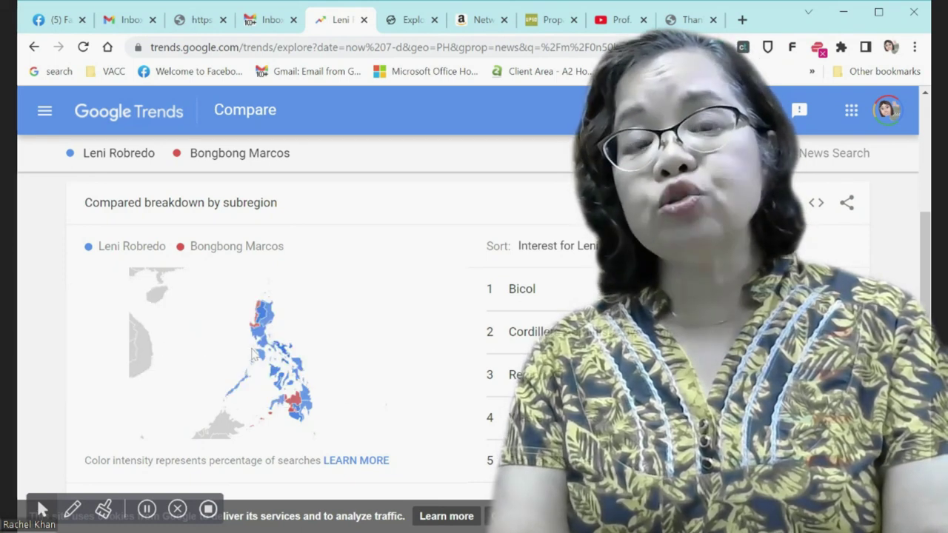
{"action": "mouse_move", "coordinate": [261, 354]}
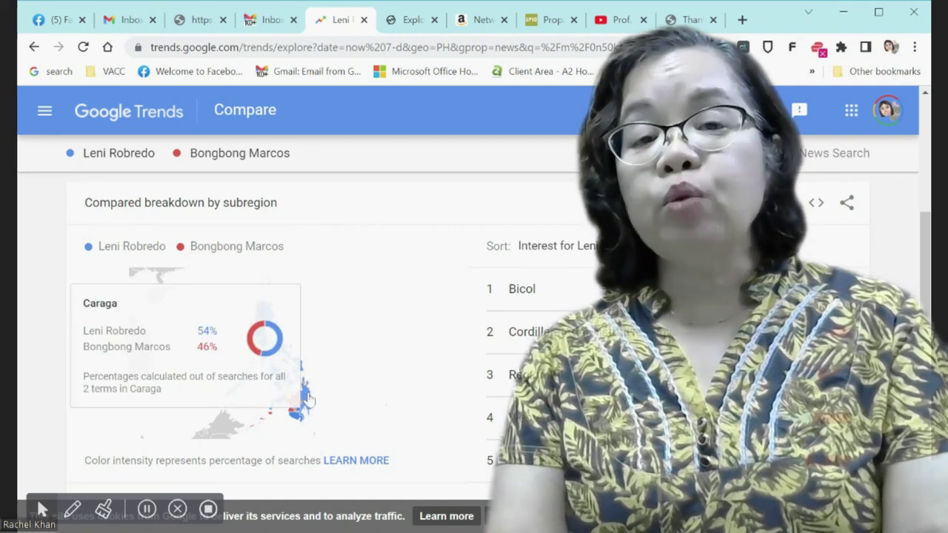
{"action": "mouse_move", "coordinate": [310, 401]}
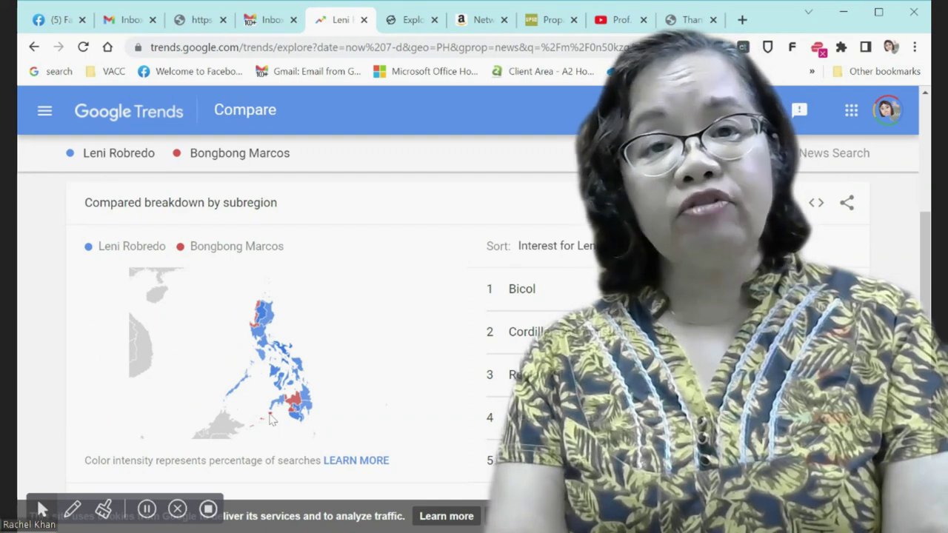
{"action": "mouse_move", "coordinate": [270, 421]}
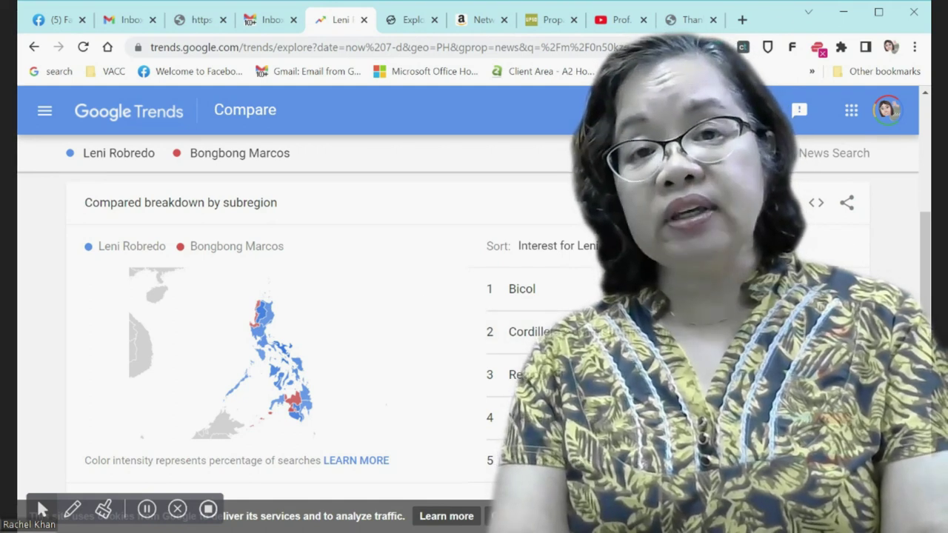
- Scroll past Leni Robredo's rising related queries (up to +650%) to Bongbong Marcos's subregion map
{"action": "scroll", "coordinate": [473, 333], "scroll_direction": "down", "scroll_amount": 5}
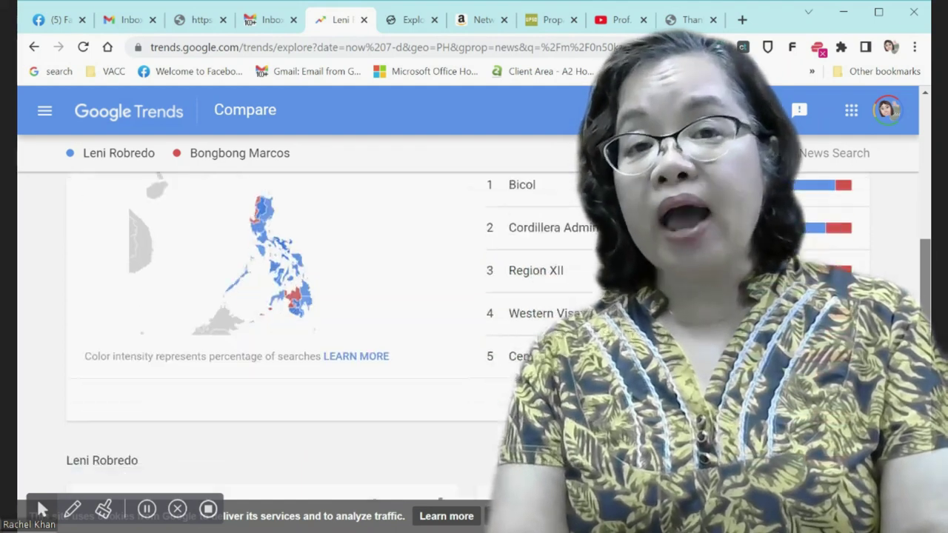
{"action": "scroll", "coordinate": [474, 333], "scroll_direction": "down", "scroll_amount": 3}
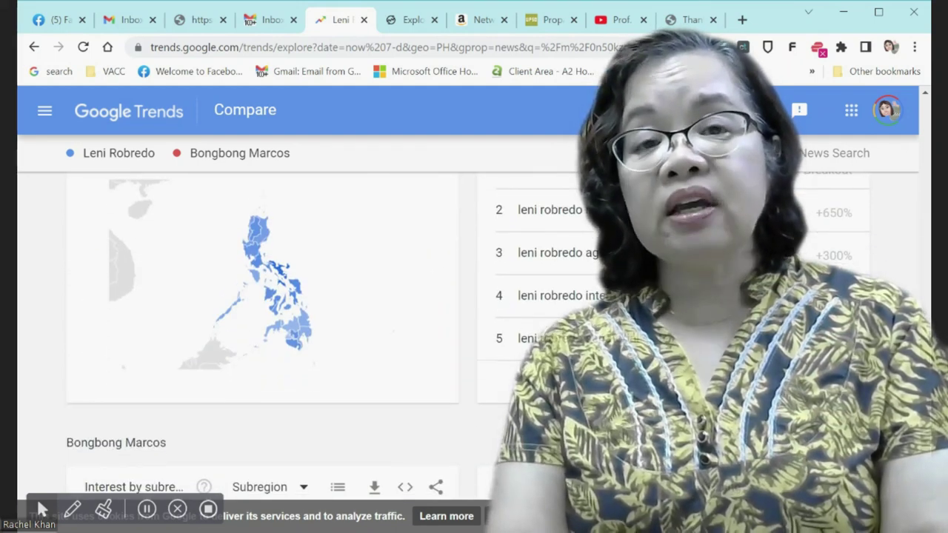
{"action": "scroll", "coordinate": [473, 333], "scroll_direction": "down", "scroll_amount": 3}
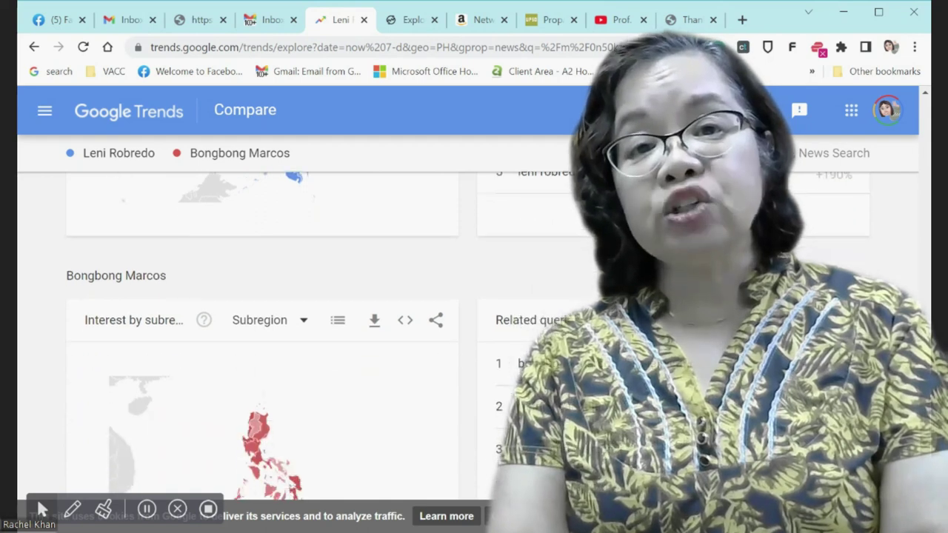